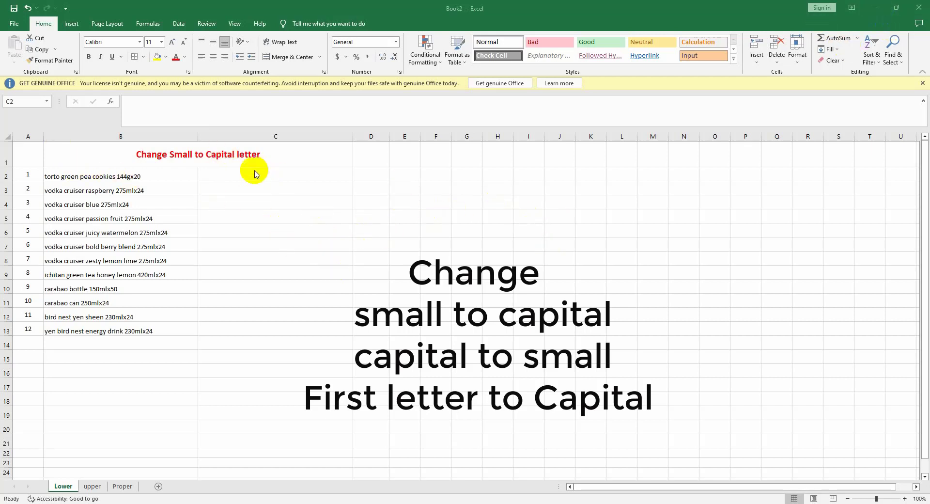
# Step: Enter =UPPER(B2) in C2 to show 'TORTO GREEN PEA COOKIES 144GX20' in capitals
pyautogui.hotkey('shift', 'Down')
pyautogui.hotkey('shift', 'Down')
pyautogui.hotkey('shift', 'Down')
pyautogui.moveTo(154, 175); pyautogui.dragTo(149, 329)
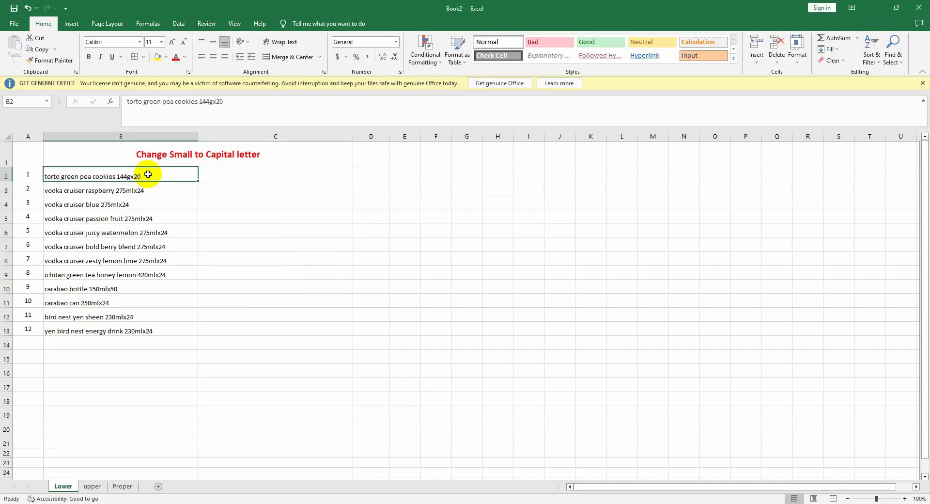
pyautogui.click(318, 208)
pyautogui.click(284, 178)
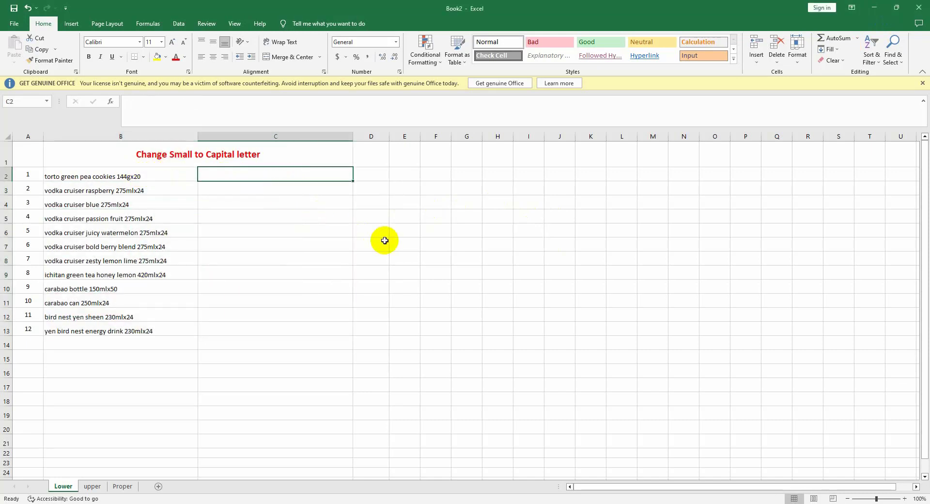
pyautogui.write('=')
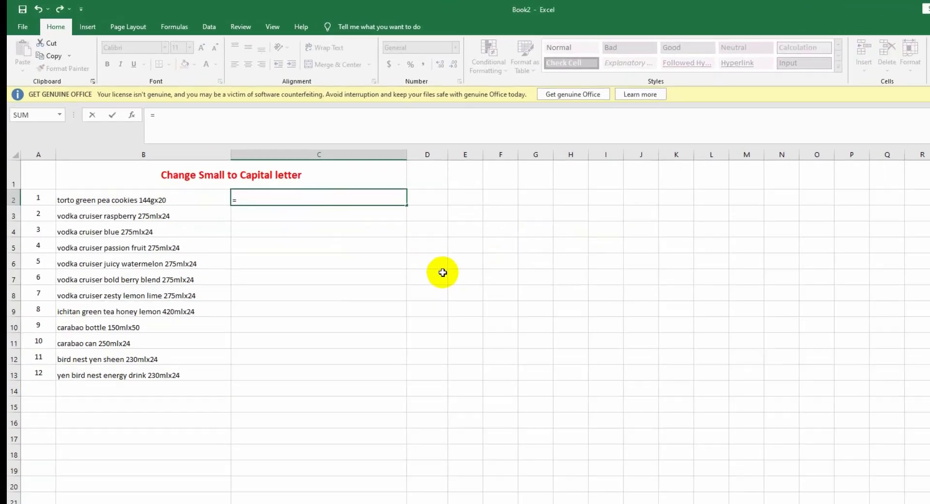
pyautogui.write('u')
pyautogui.write('p')
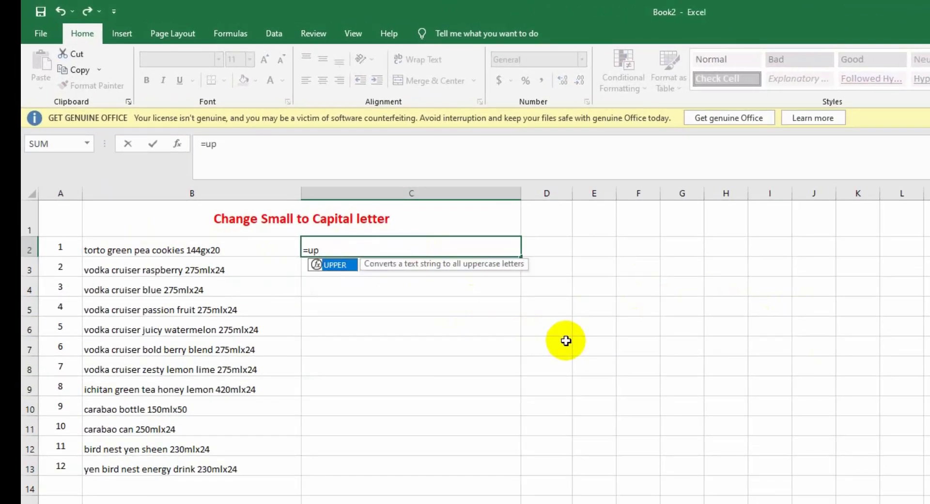
pyautogui.press('Tab')
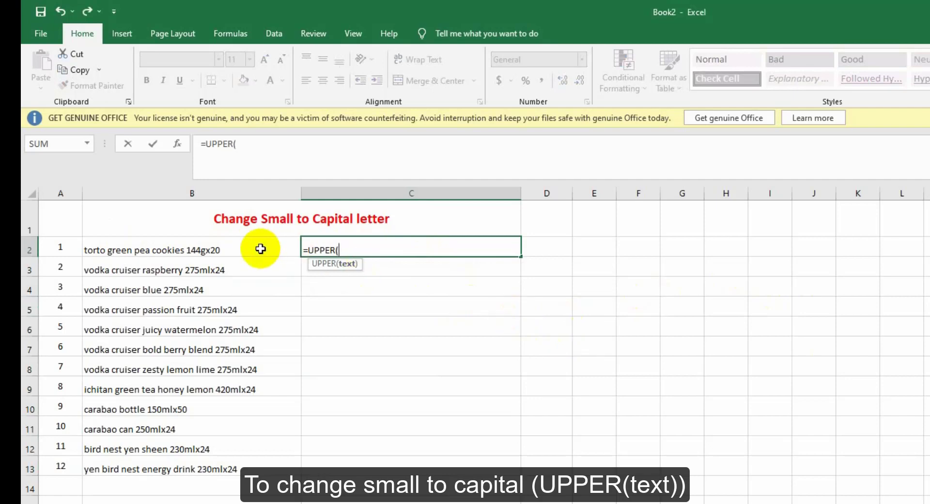
pyautogui.click(245, 249)
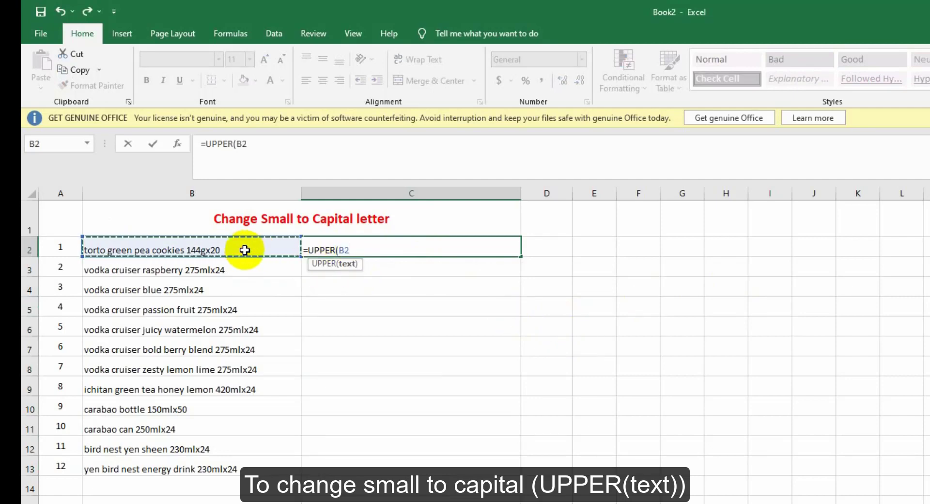
pyautogui.write(')')
pyautogui.press('Return')
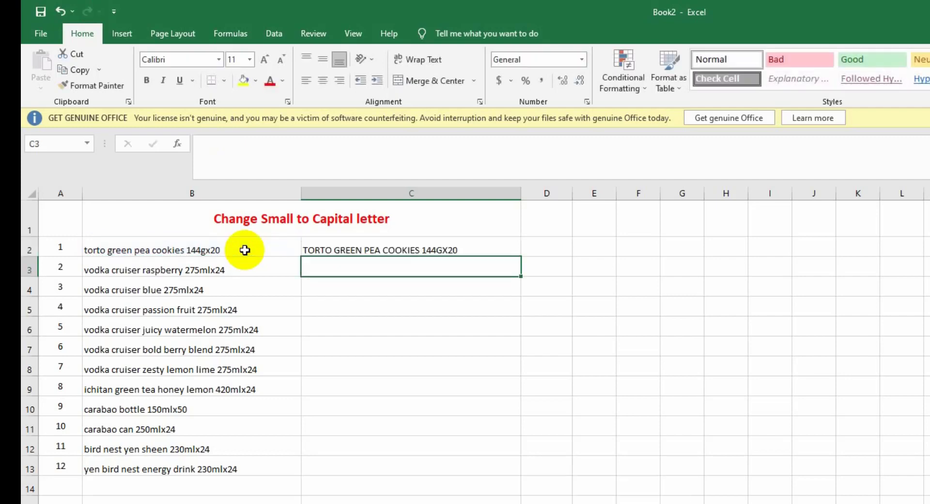
# Step: Copy the UPPER formula from C2 down to C13
pyautogui.click(484, 250)
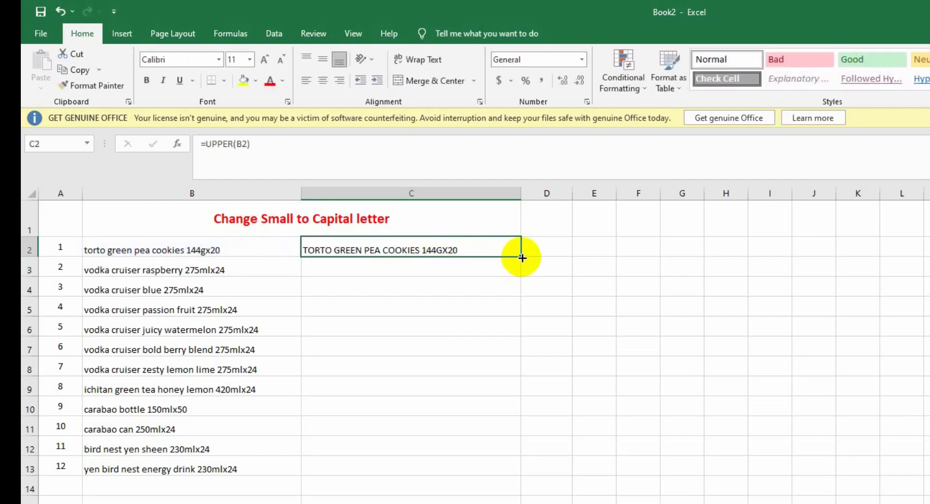
pyautogui.doubleClick(519, 257)
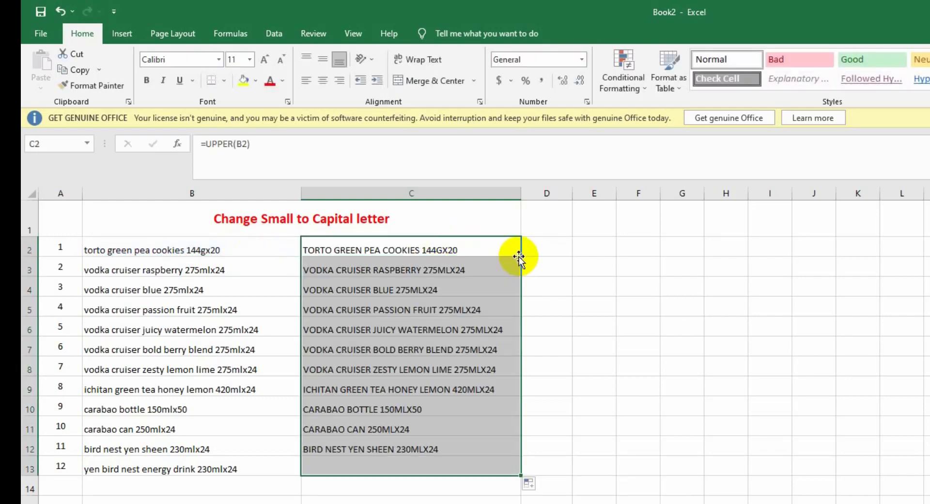
pyautogui.click(632, 379)
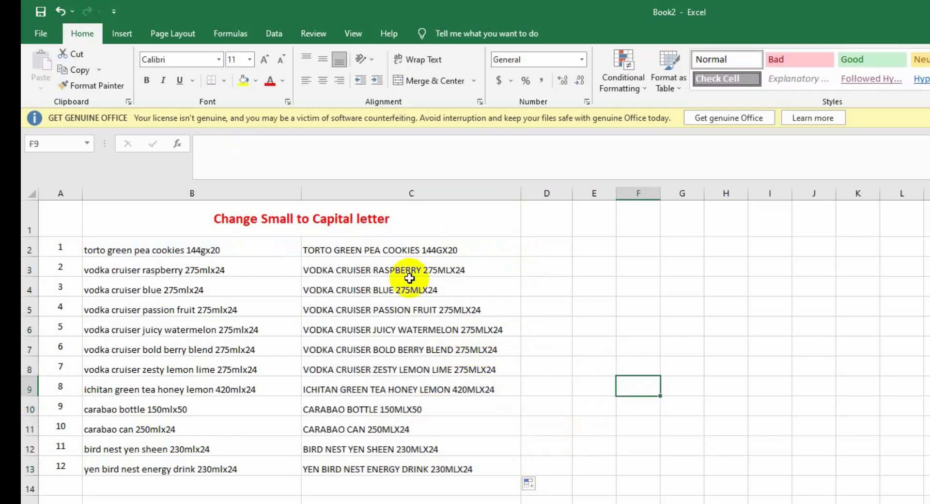
# Step: Compare the original name in B2 with the uppercase results, checking the formula in C6
pyautogui.moveTo(409, 270); pyautogui.dragTo(400, 460)
pyautogui.moveTo(547, 349); pyautogui.dragTo(640, 269)
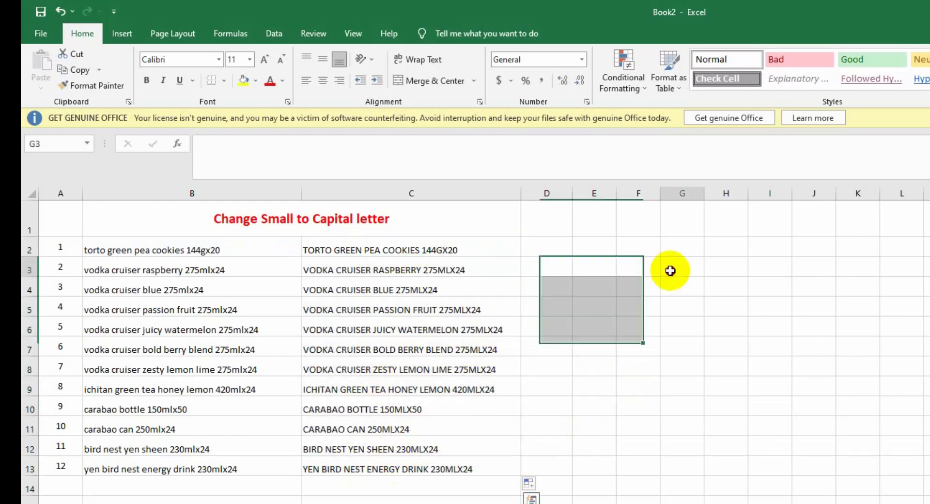
pyautogui.click(669, 268)
pyautogui.click(230, 250)
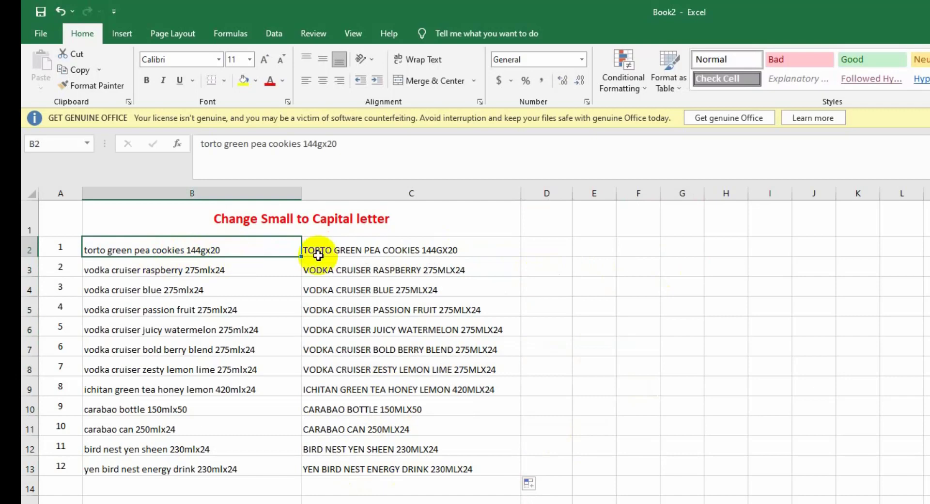
pyautogui.moveTo(393, 250); pyautogui.dragTo(405, 466)
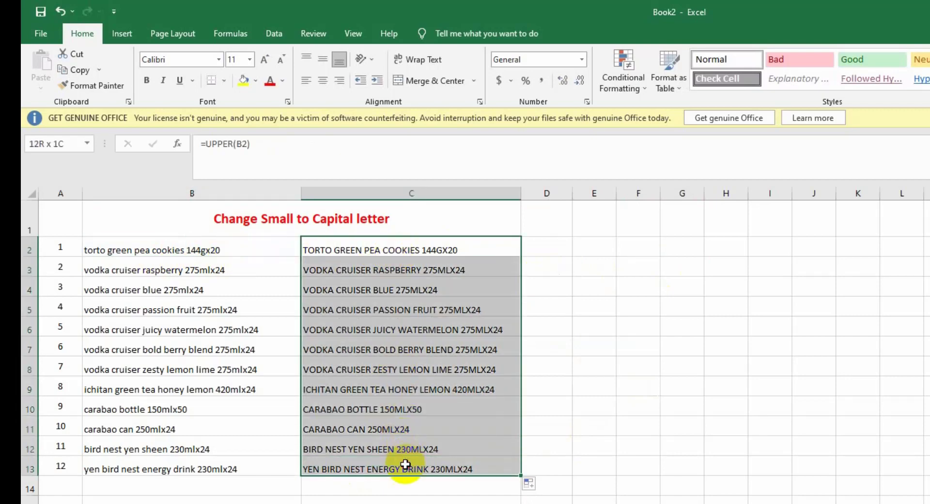
pyautogui.click(426, 325)
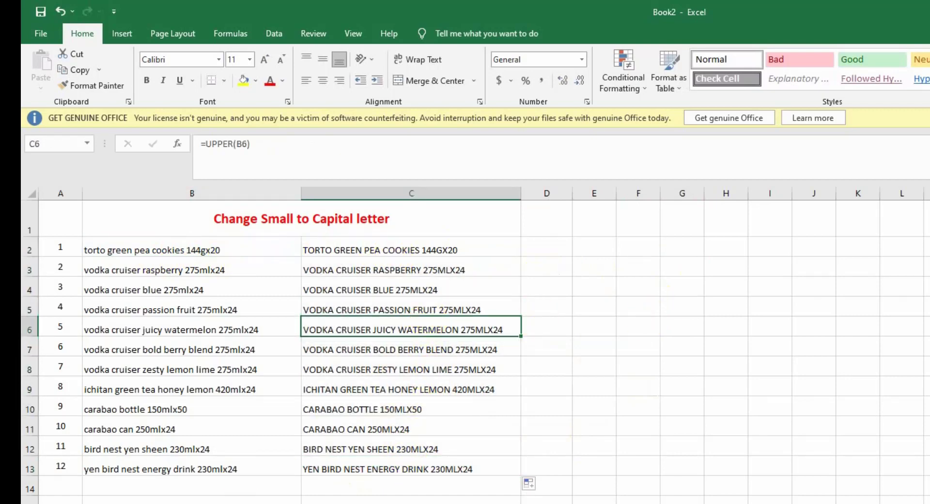
pyautogui.click(433, 499)
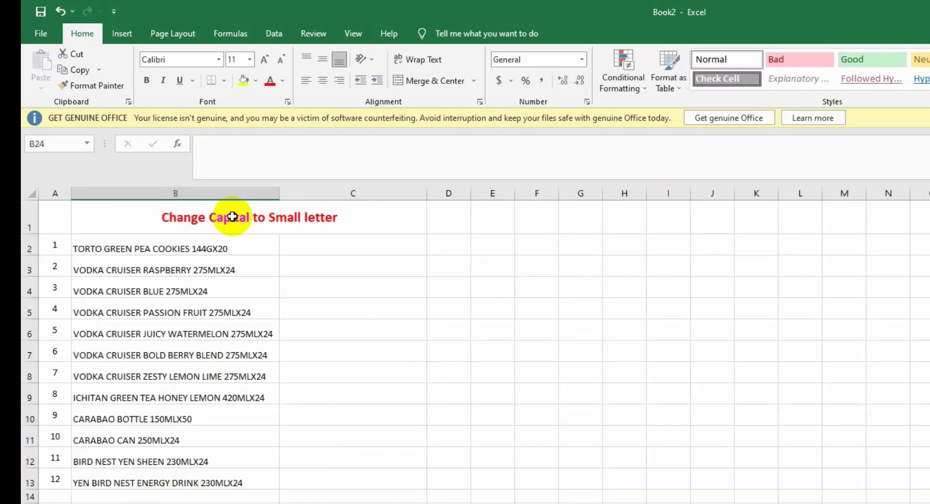
# Step: Select the capitalised product names and widen column C to fit the results
pyautogui.click(232, 218)
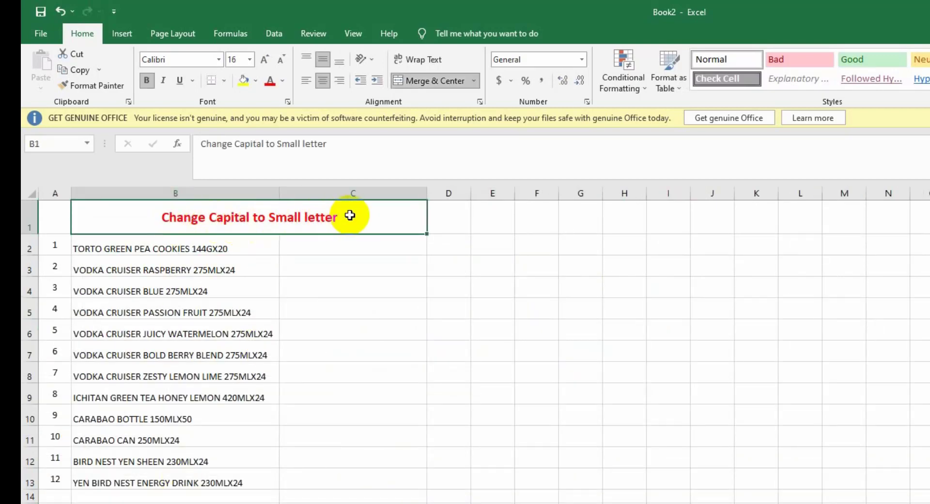
pyautogui.click(221, 310)
pyautogui.moveTo(162, 249)
pyautogui.mouseDown()
pyautogui.moveTo(195, 336)
pyautogui.moveTo(197, 482)
pyautogui.mouseUp()
pyautogui.click(380, 292)
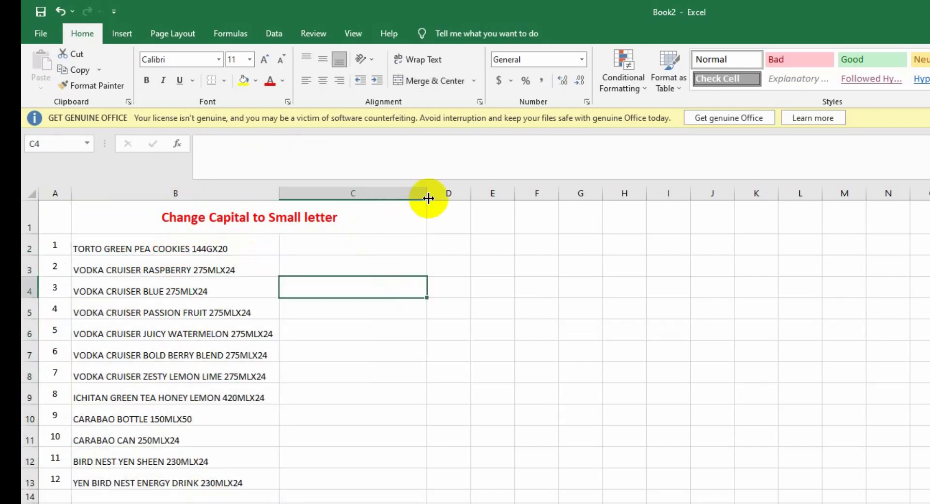
pyautogui.moveTo(428, 197); pyautogui.dragTo(505, 197)
# Step: Enter =LOWER(B2) in C2 to show the first product name in lowercase
pyautogui.click(309, 251)
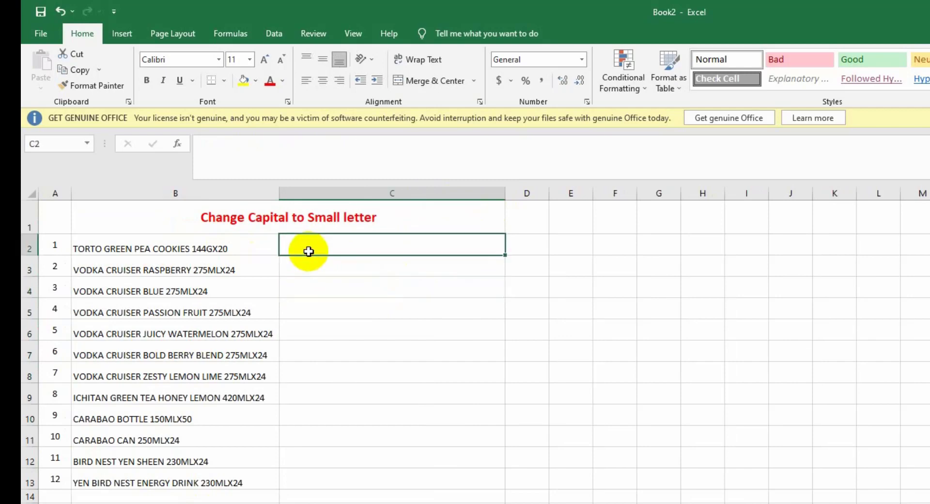
pyautogui.write('=')
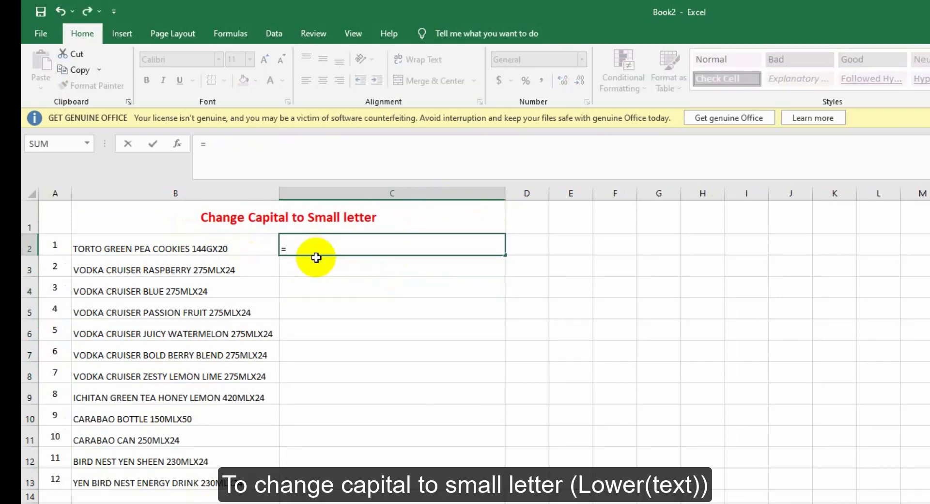
pyautogui.write('lo')
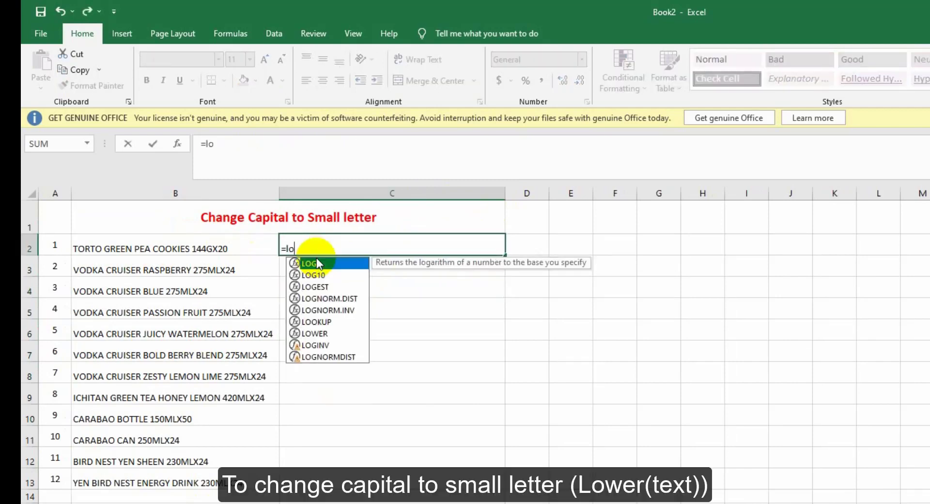
pyautogui.doubleClick(317, 333)
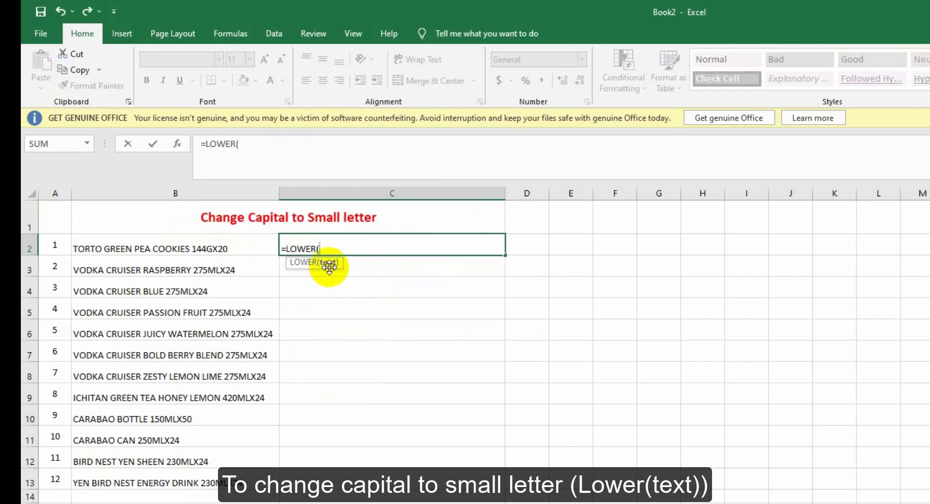
pyautogui.click(221, 249)
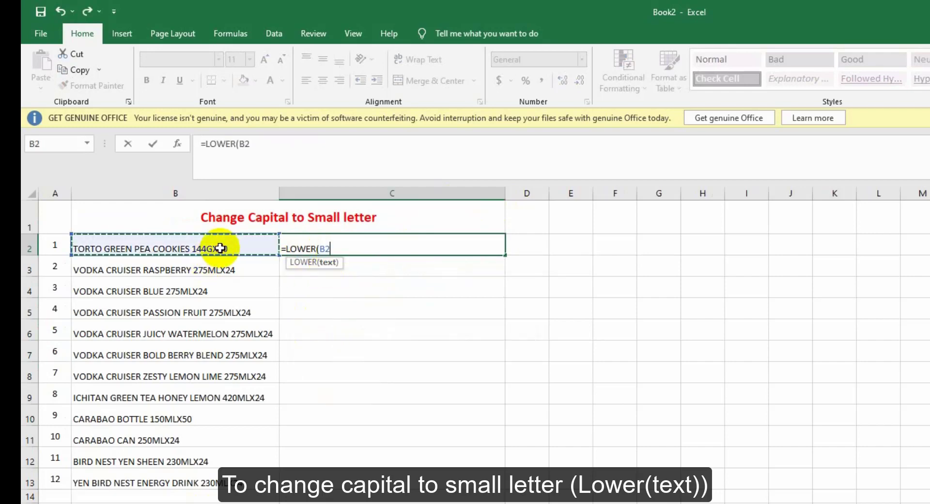
pyautogui.write(')')
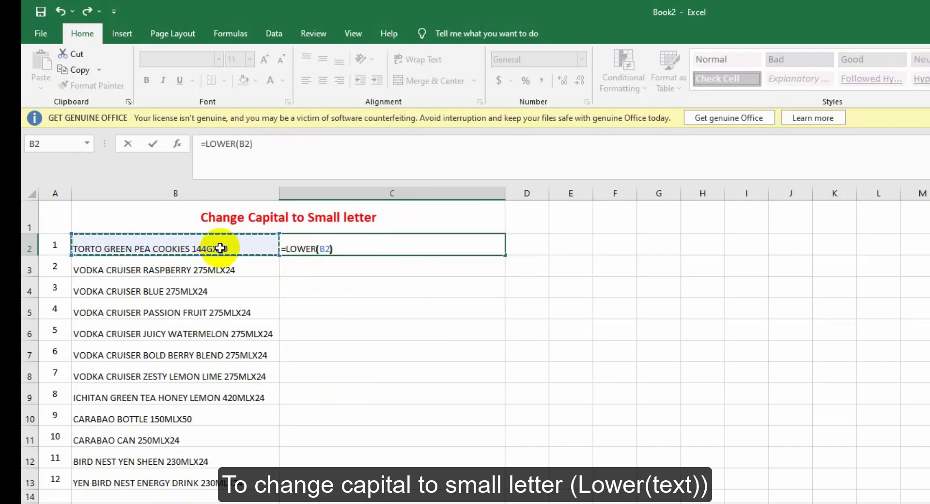
pyautogui.press('Return')
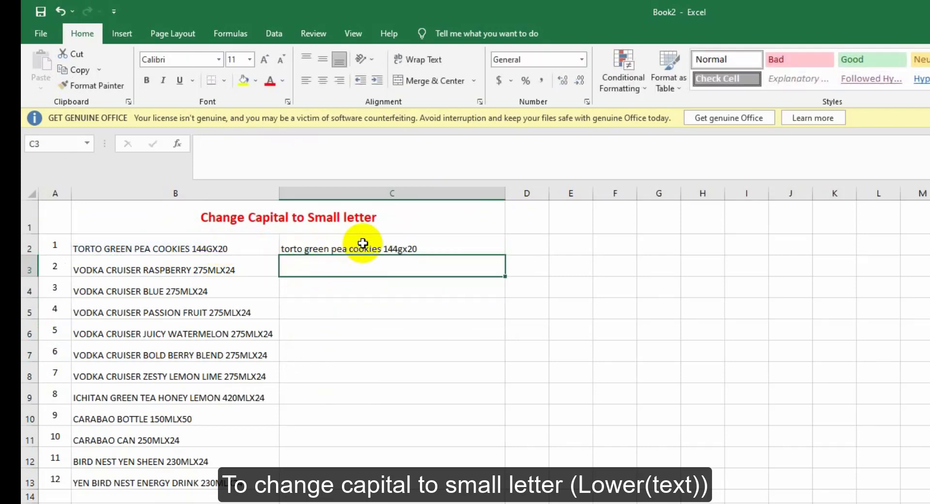
# Step: Copy the LOWER formula from C2 down to C13, clearing and refilling C3:C13
pyautogui.click(301, 248)
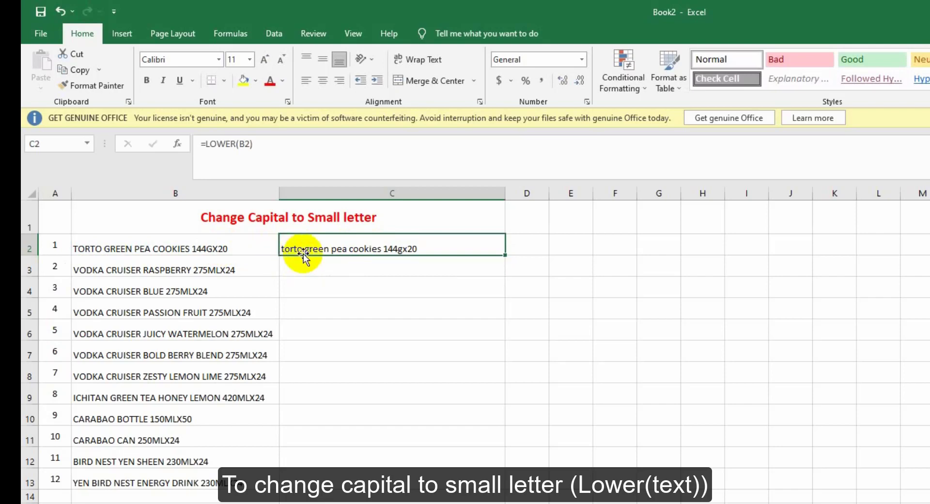
pyautogui.doubleClick(506, 256)
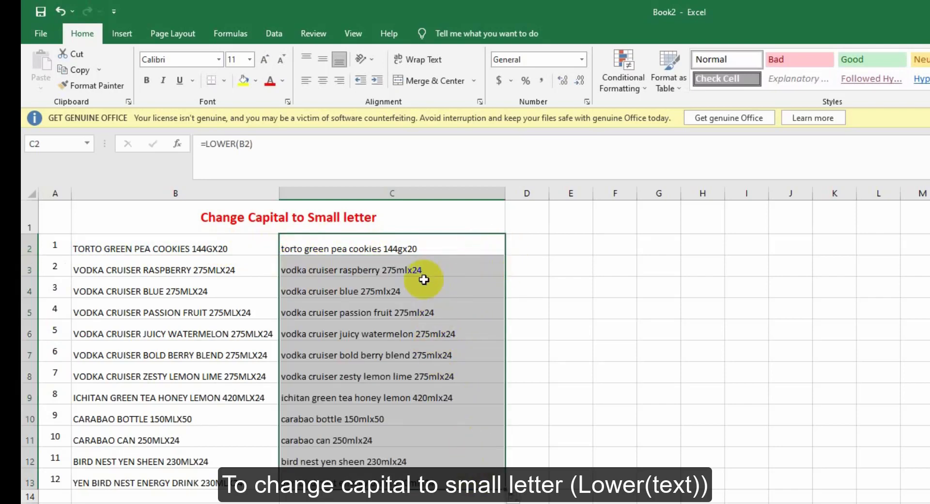
pyautogui.moveTo(417, 270); pyautogui.dragTo(421, 482)
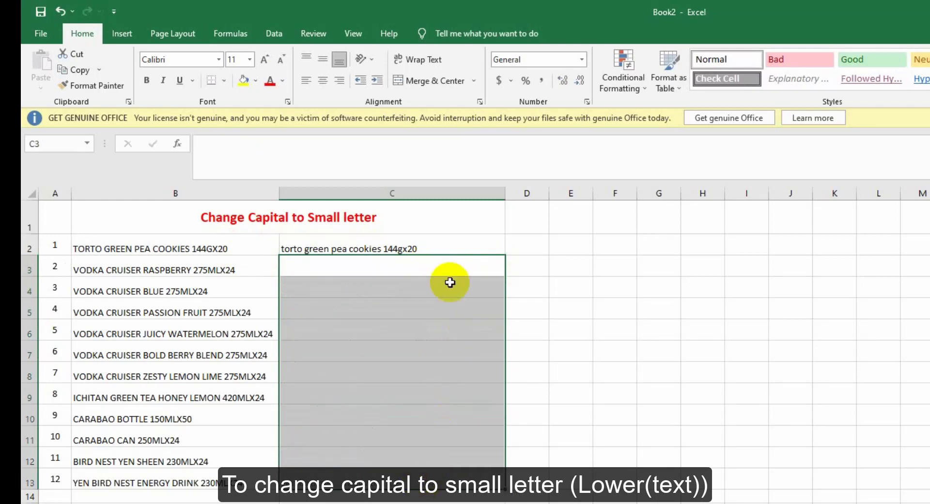
pyautogui.press('Delete')
pyautogui.click(448, 242)
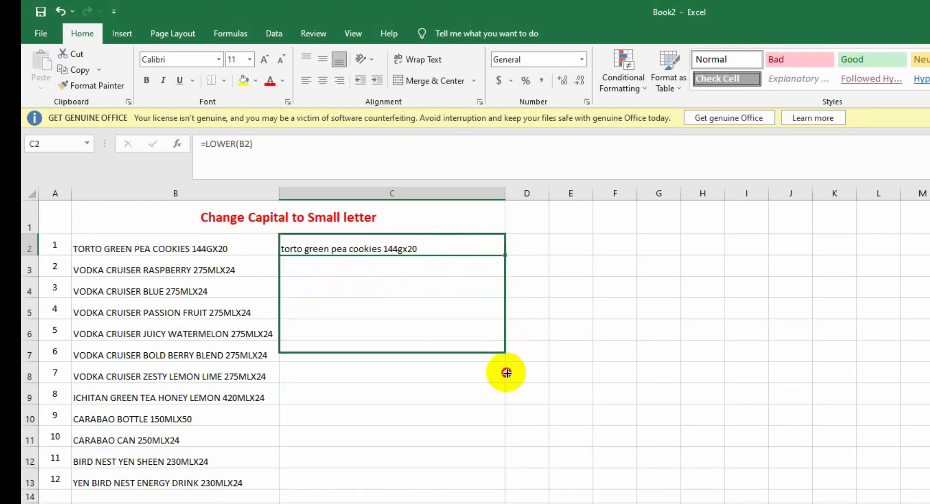
pyautogui.moveTo(506, 260); pyautogui.dragTo(509, 482)
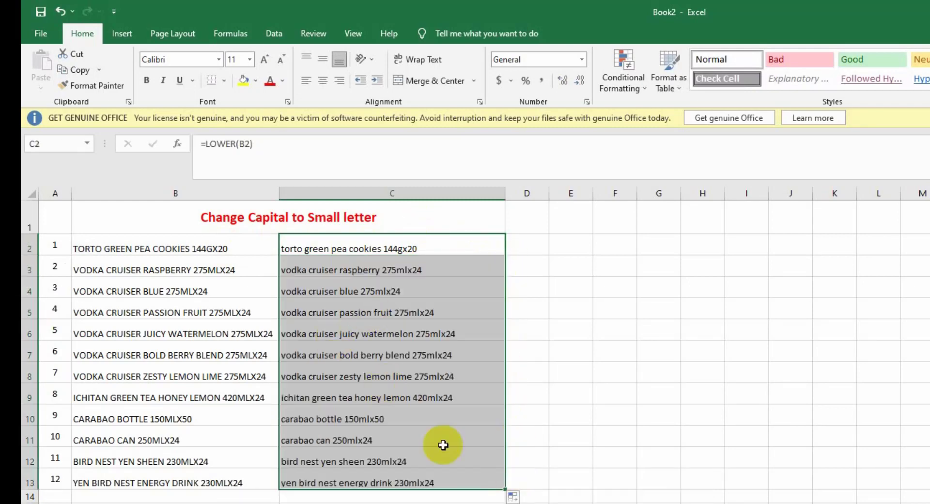
pyautogui.click(558, 411)
# Step: Undo the accidental =C8 edit so C2 holds =LOWER(B2) again
pyautogui.click(408, 248)
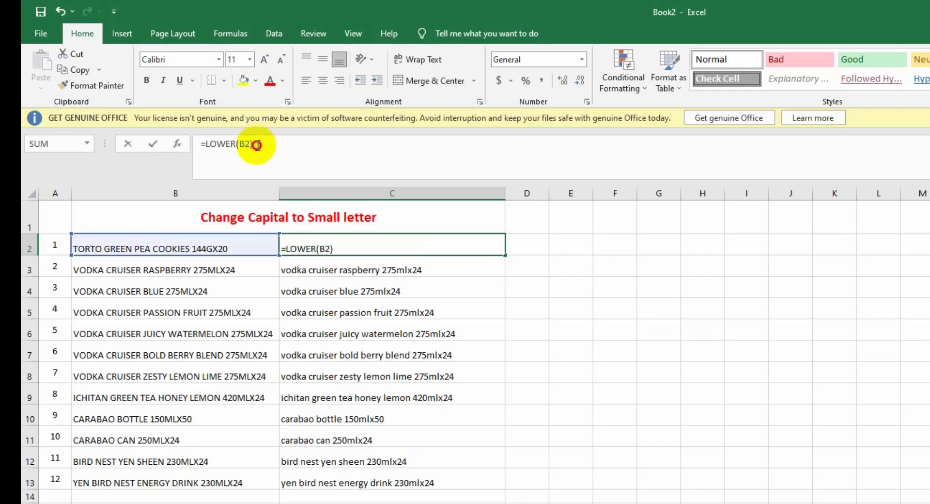
pyautogui.moveTo(261, 143); pyautogui.dragTo(201, 144)
pyautogui.write('=')
pyautogui.click(440, 367)
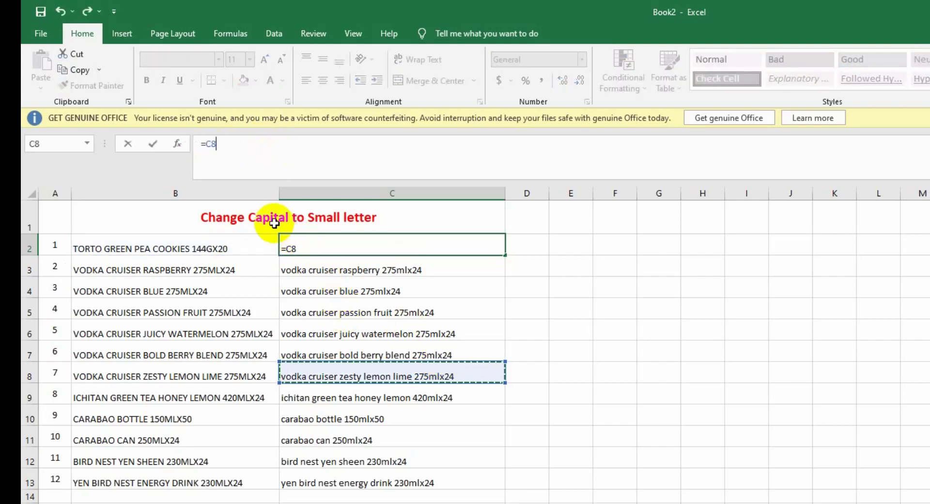
pyautogui.click(328, 244)
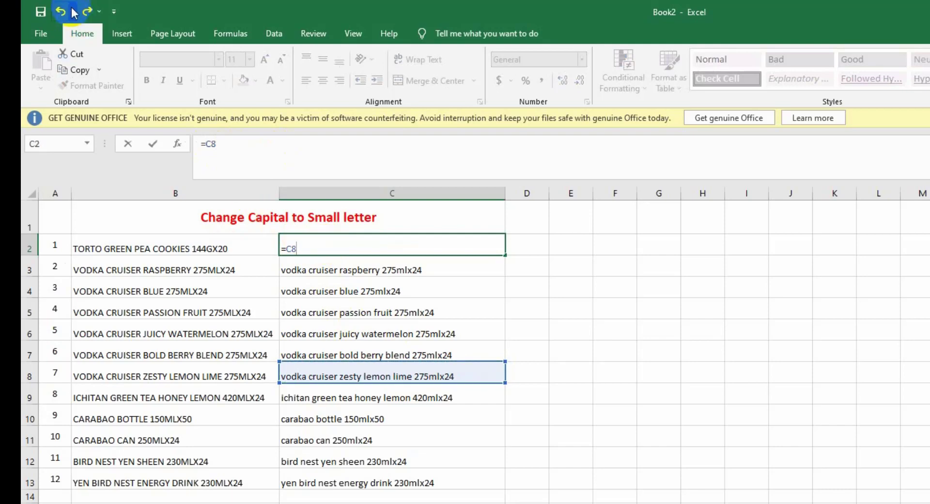
pyautogui.click(62, 12)
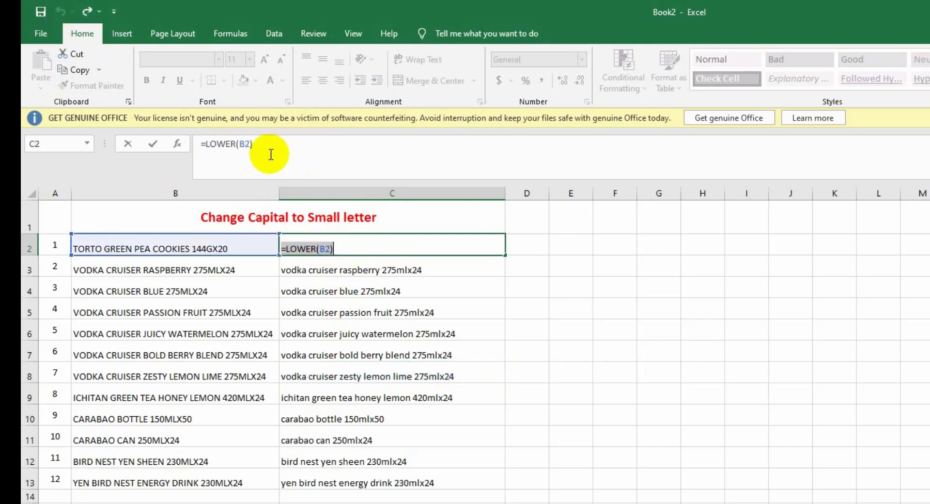
pyautogui.press('Return')
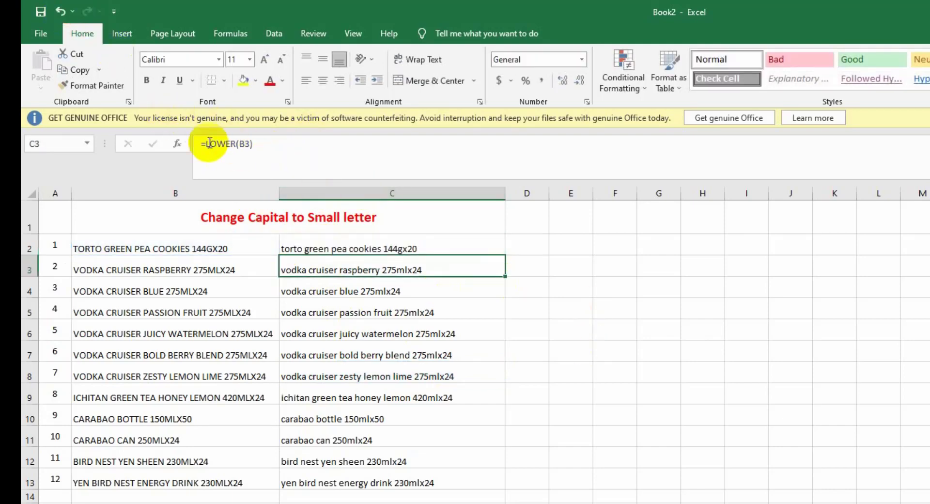
pyautogui.click(644, 286)
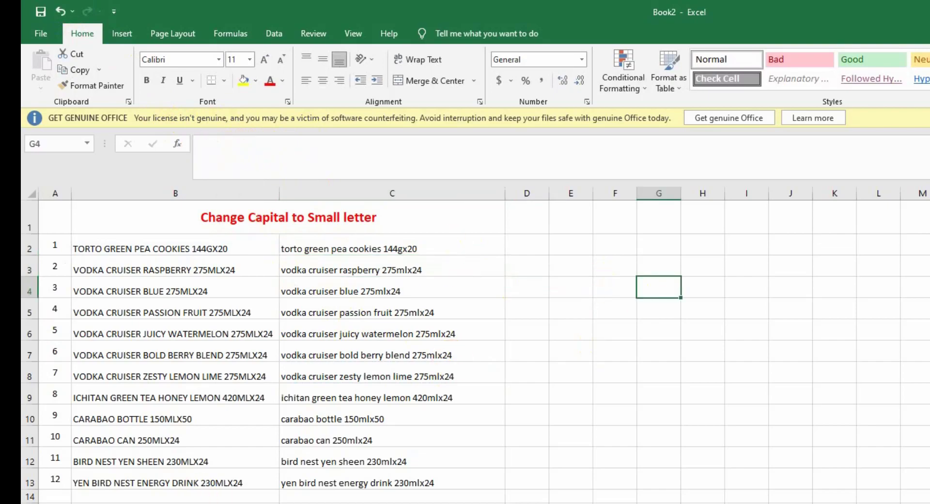
# Step: Review the lowercase product names in B2:B13 and select C2
pyautogui.click(404, 321)
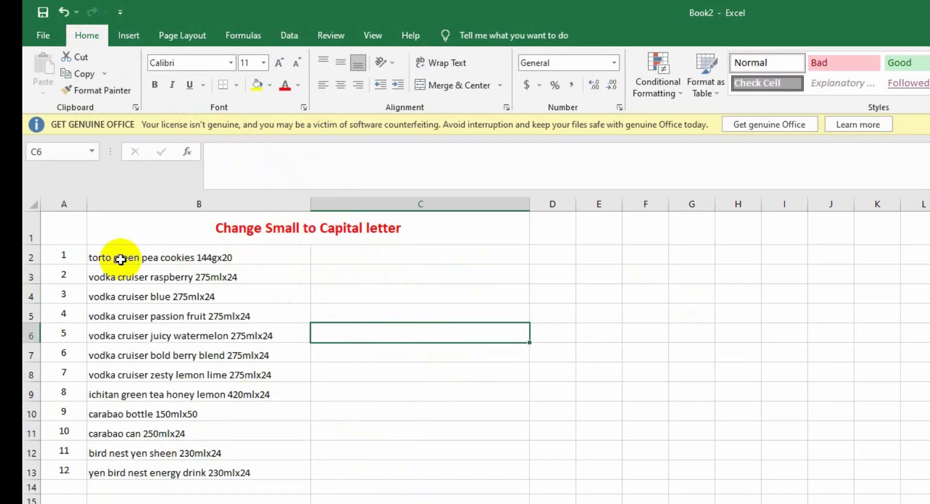
pyautogui.moveTo(167, 257); pyautogui.dragTo(182, 469)
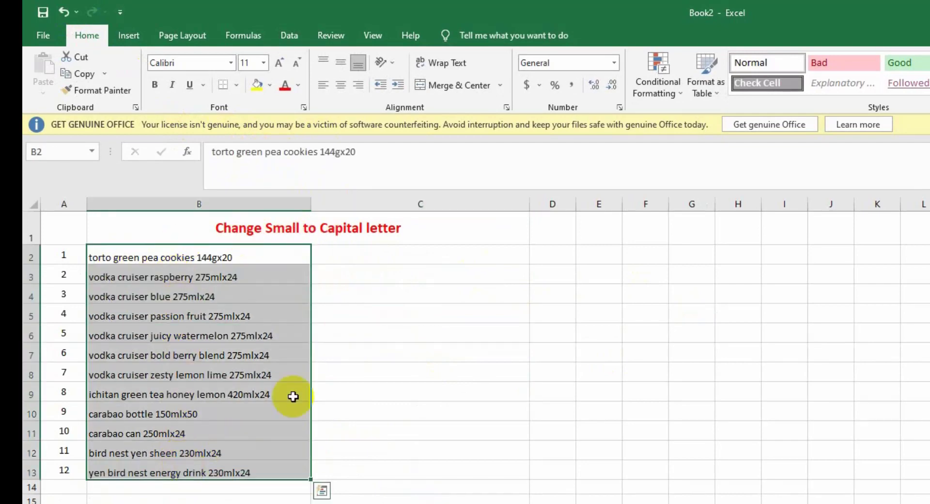
pyautogui.click(339, 353)
pyautogui.click(363, 255)
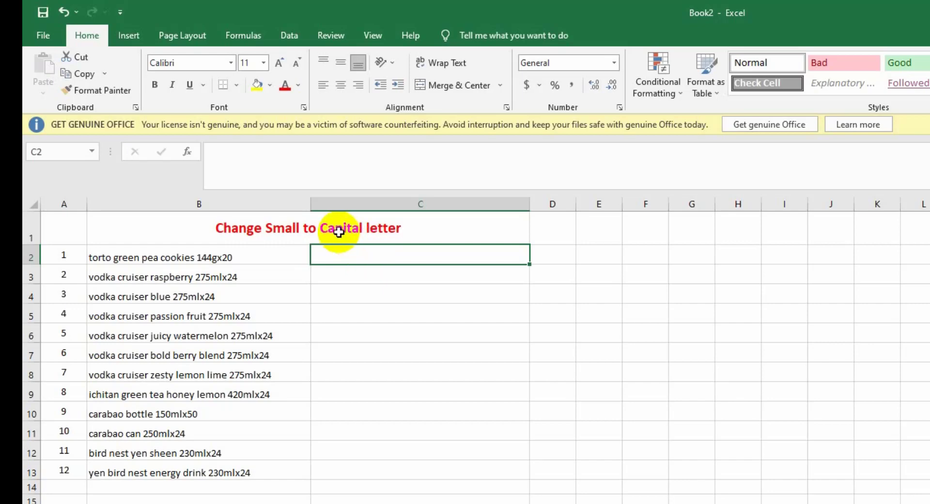
# Step: Edit the B1 heading to read 'Change Small to First Capital letter'
pyautogui.click(332, 228)
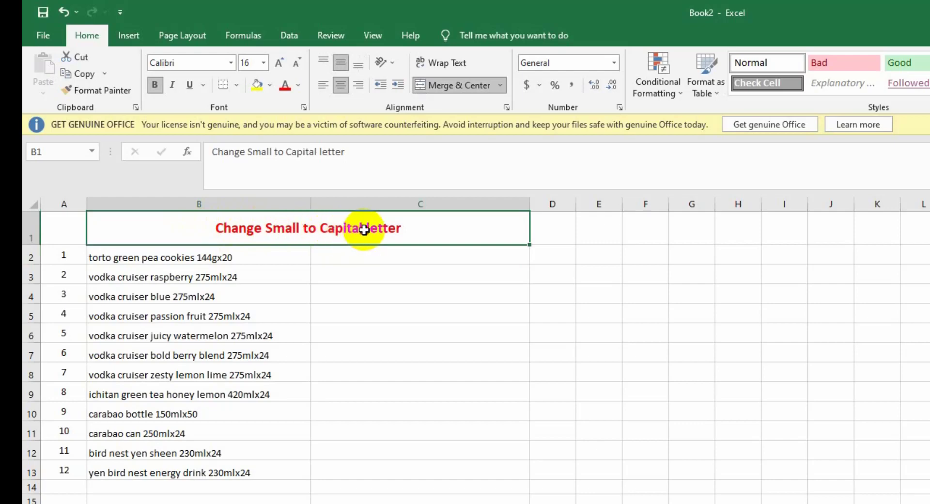
pyautogui.doubleClick(410, 226)
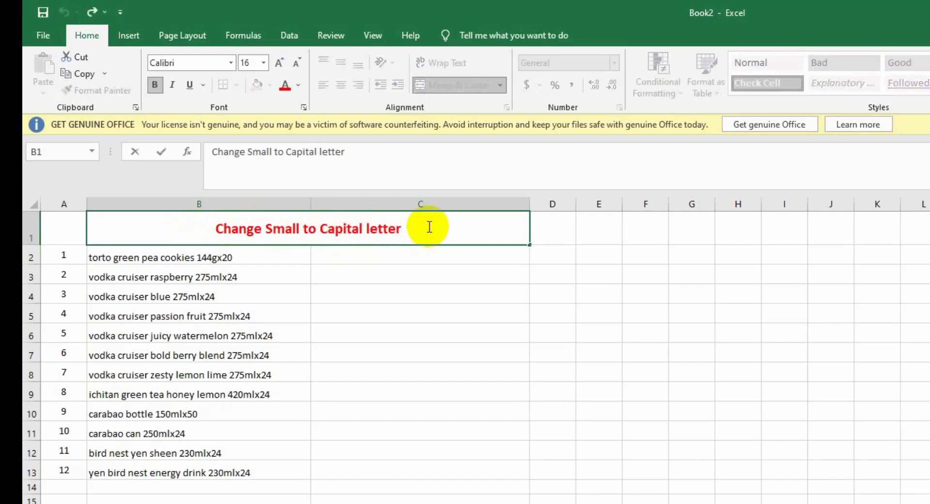
pyautogui.doubleClick(334, 228)
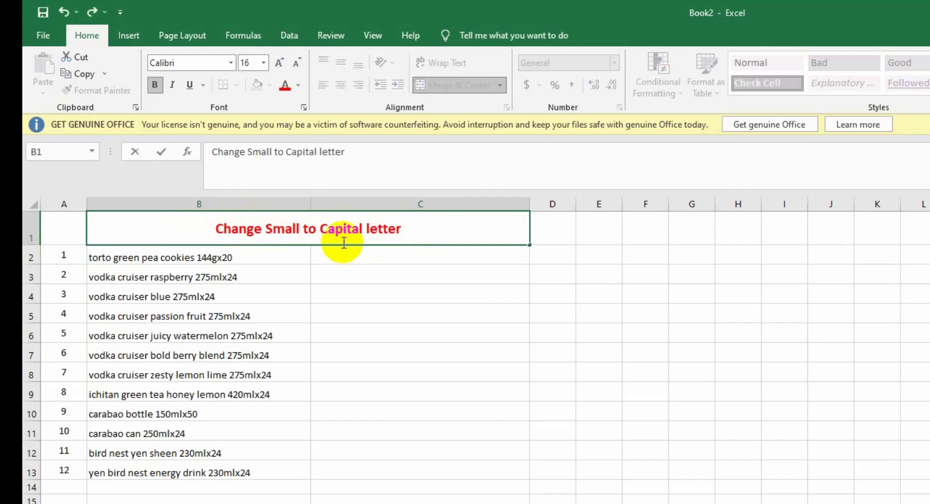
pyautogui.write('First')
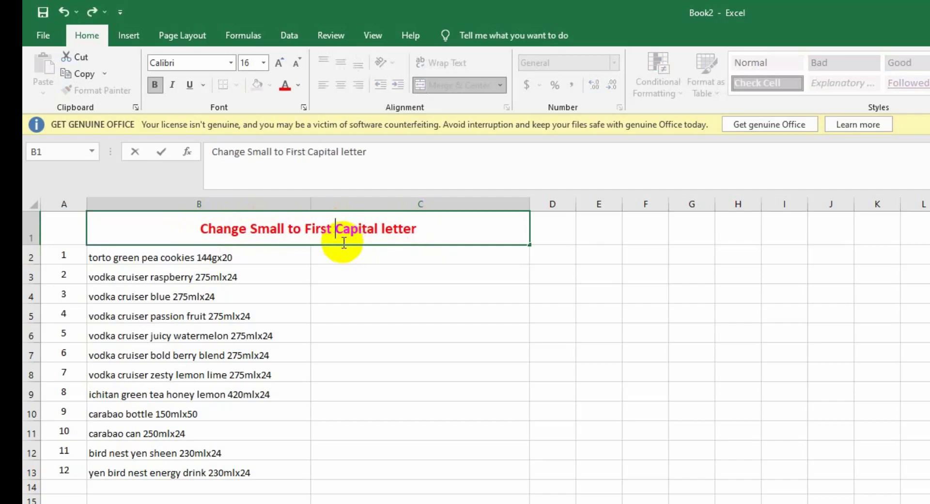
pyautogui.click(348, 292)
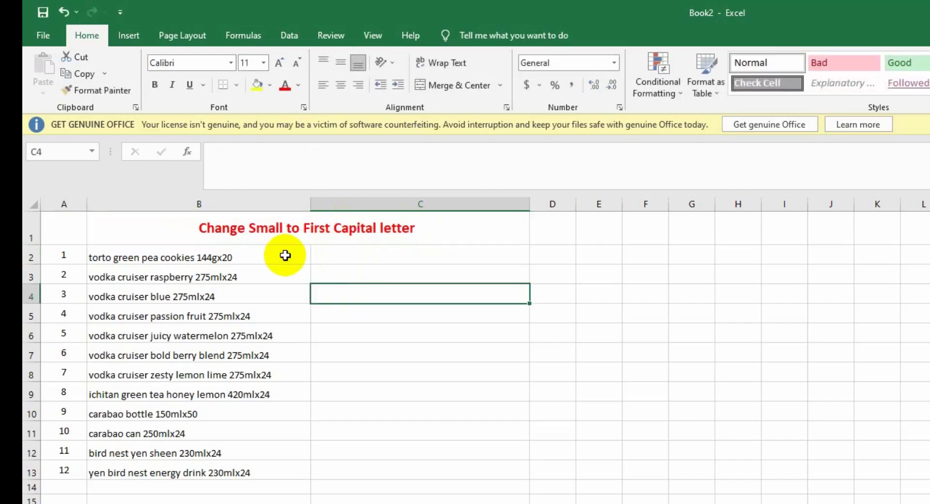
# Step: Inspect the first product name in B2 without changing it
pyautogui.click(92, 258)
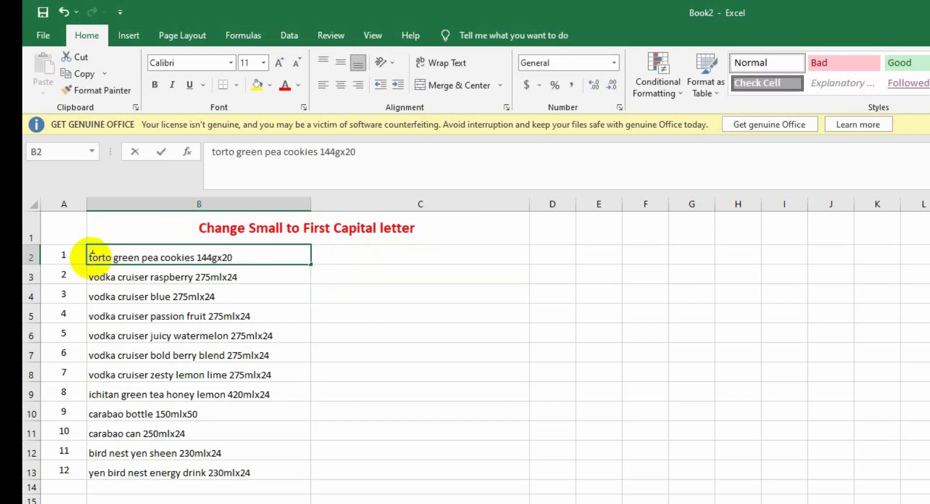
pyautogui.doubleClick(92, 256)
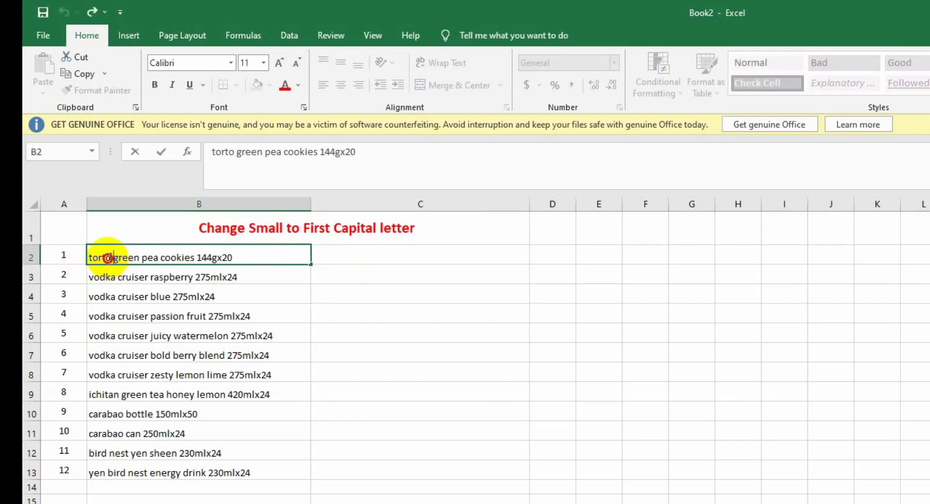
pyautogui.moveTo(109, 258); pyautogui.dragTo(140, 258)
pyautogui.click(142, 258)
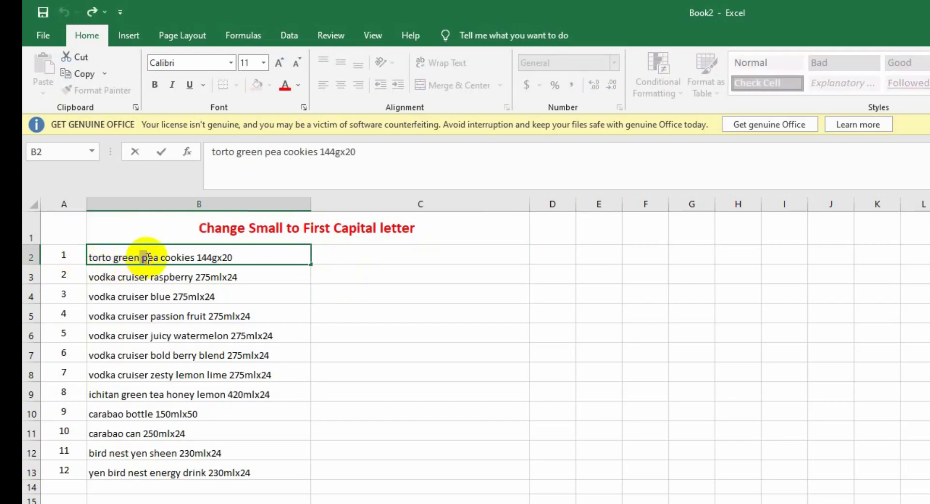
pyautogui.click(397, 291)
# Step: Enter =PROPER(B2) in C2 and copy it down to C13
pyautogui.click(401, 254)
pyautogui.write('=')
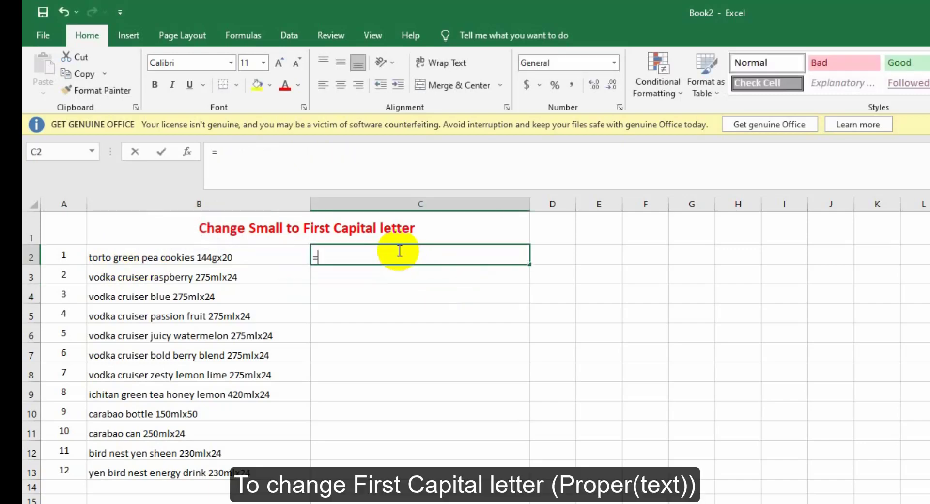
pyautogui.write('pro')
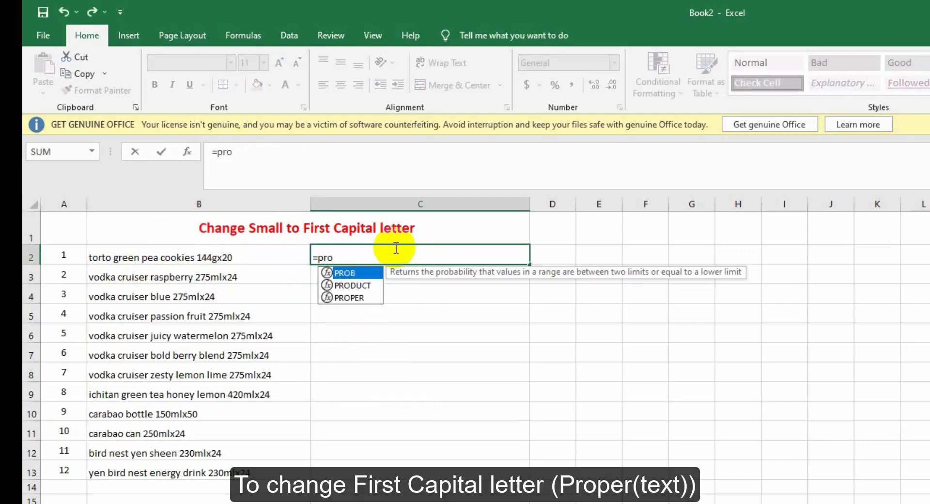
pyautogui.press('Down')
pyautogui.press('Down')
pyautogui.press('Tab')
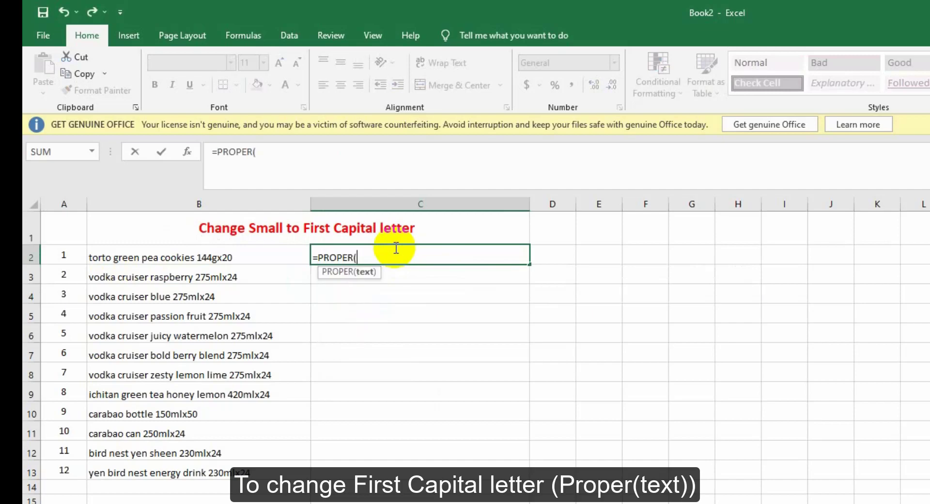
pyautogui.click(237, 252)
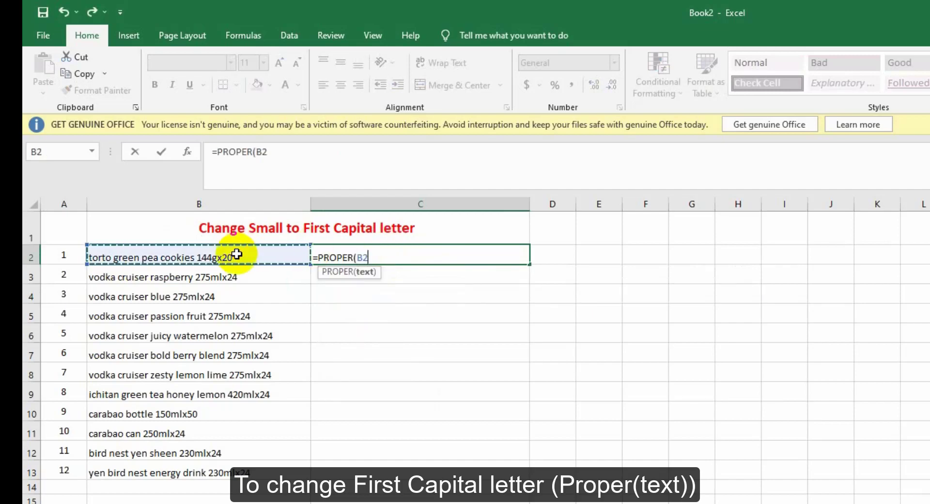
pyautogui.press('Return')
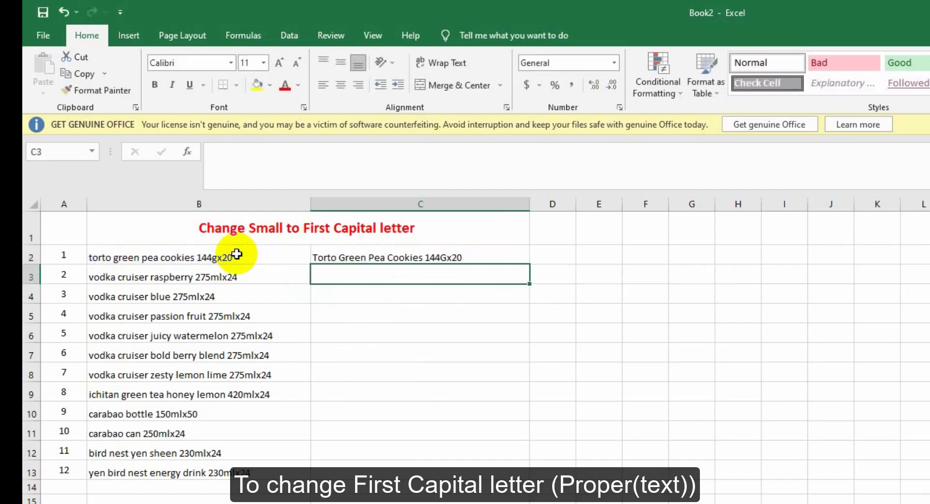
pyautogui.click(436, 256)
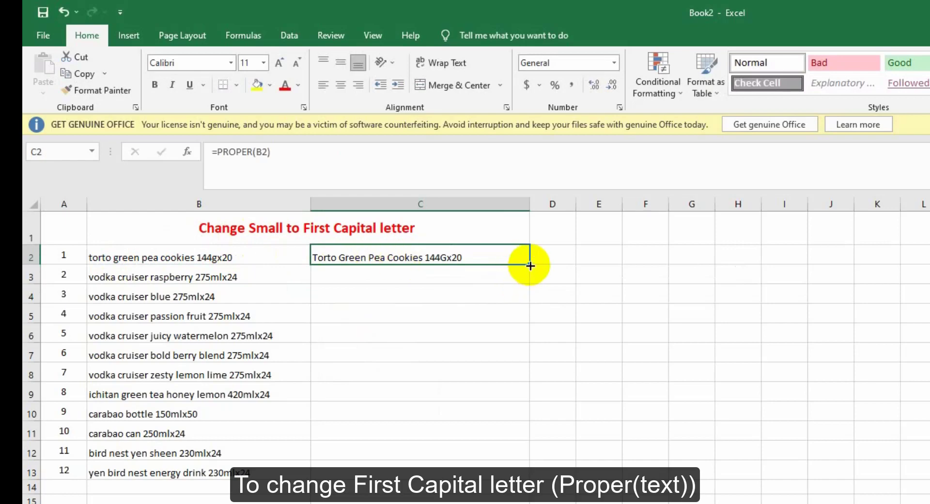
pyautogui.doubleClick(530, 264)
# Step: Check the PROPER formulas in C11, C4 and C2
pyautogui.click(410, 429)
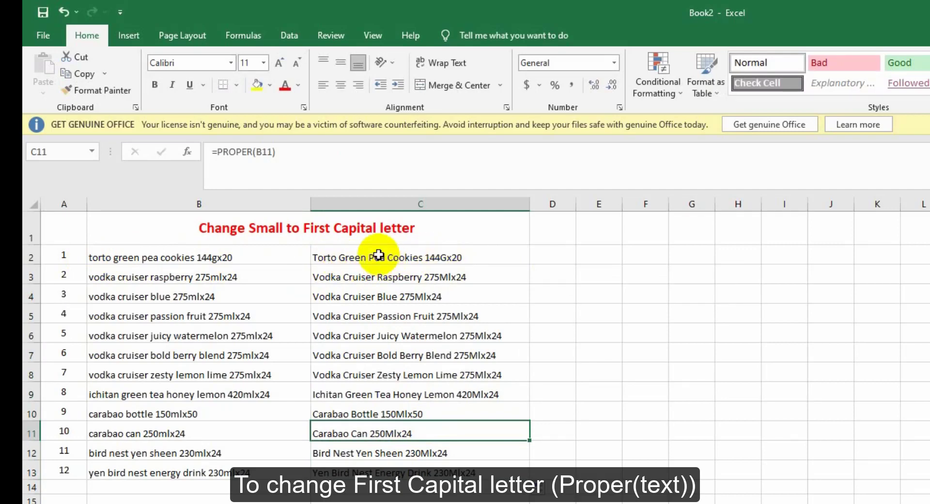
pyautogui.click(424, 292)
pyautogui.click(405, 252)
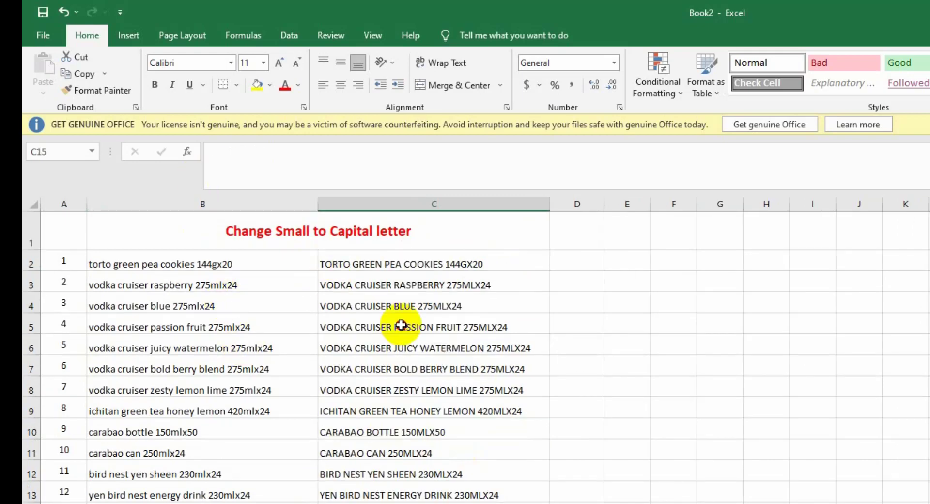
pyautogui.click(409, 324)
pyautogui.click(426, 286)
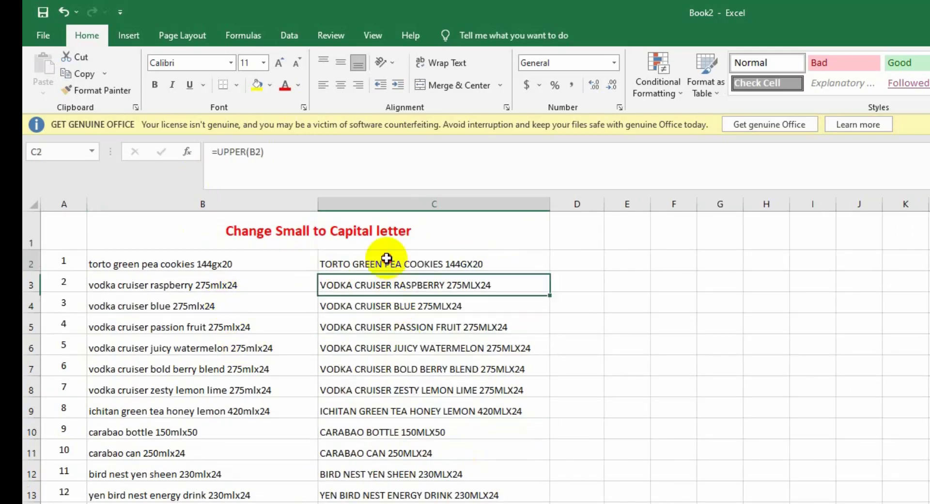
pyautogui.click(443, 257)
pyautogui.moveTo(453, 262); pyautogui.dragTo(464, 494)
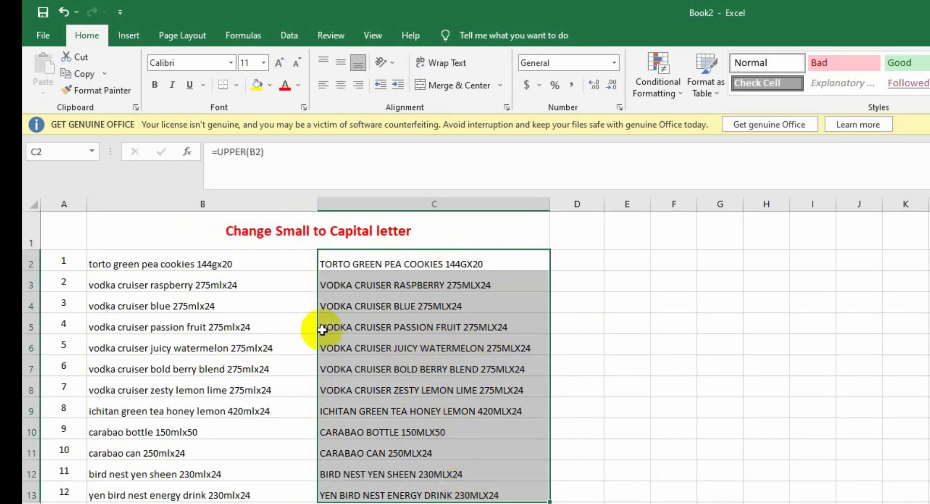
pyautogui.click(146, 268)
pyautogui.moveTo(146, 267); pyautogui.dragTo(425, 487)
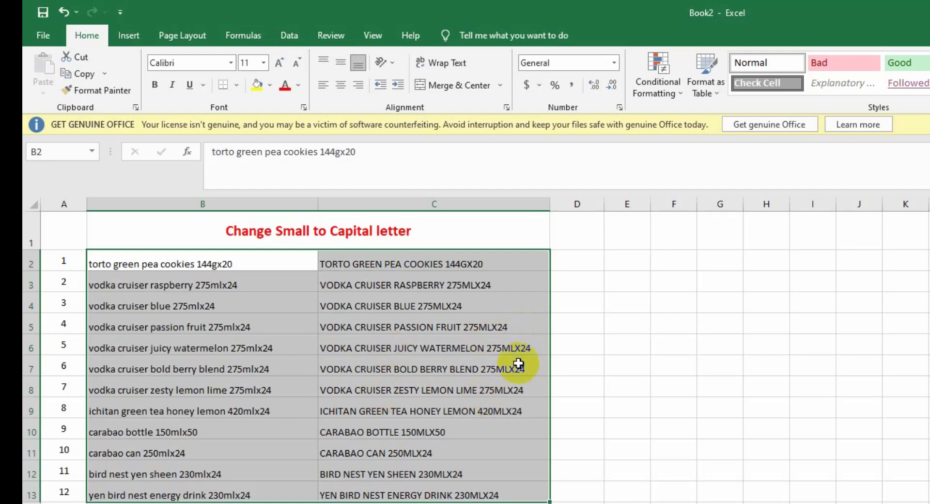
pyautogui.click(600, 315)
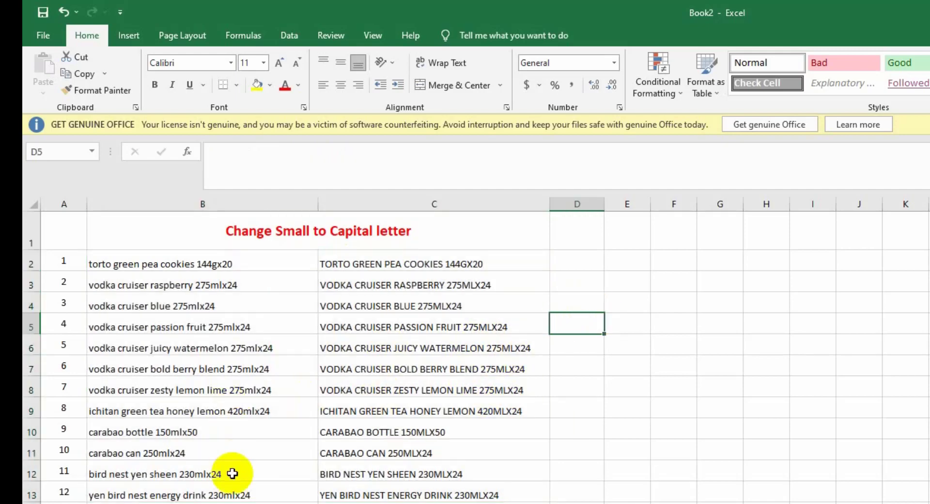